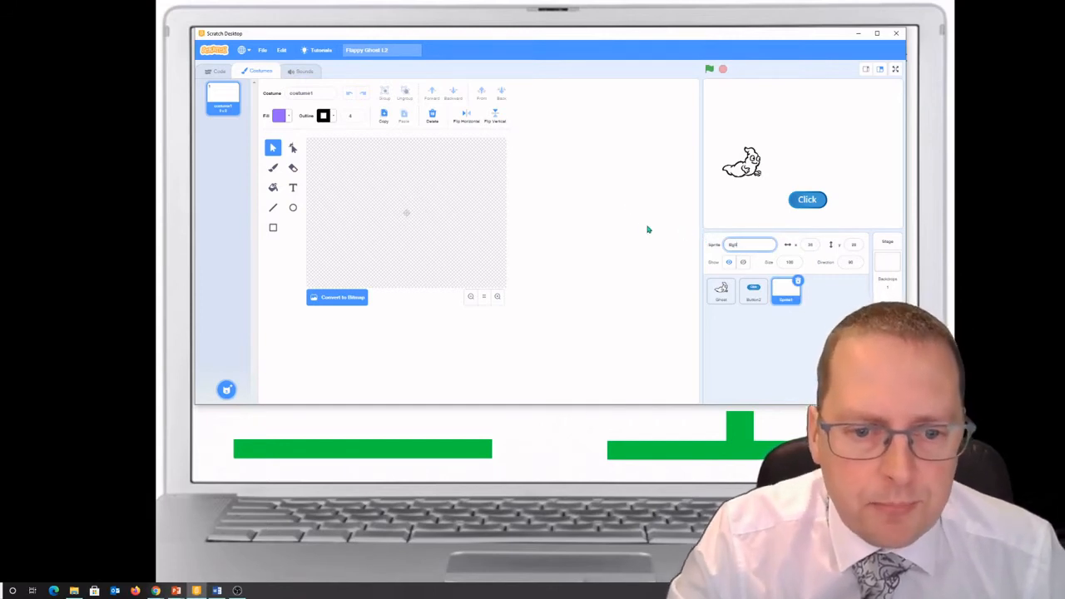
# Step: Confirm the new sprite's name as Bg0 and set the Brush tool's fill colour to a bright, highly saturated green
pyautogui.click(472, 300)
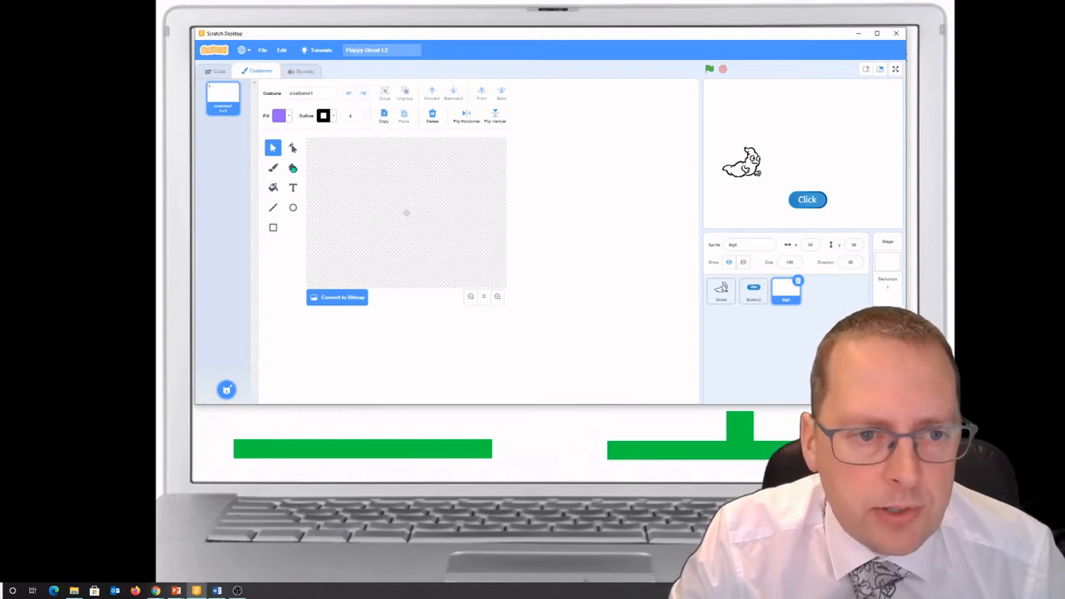
pyautogui.click(274, 170)
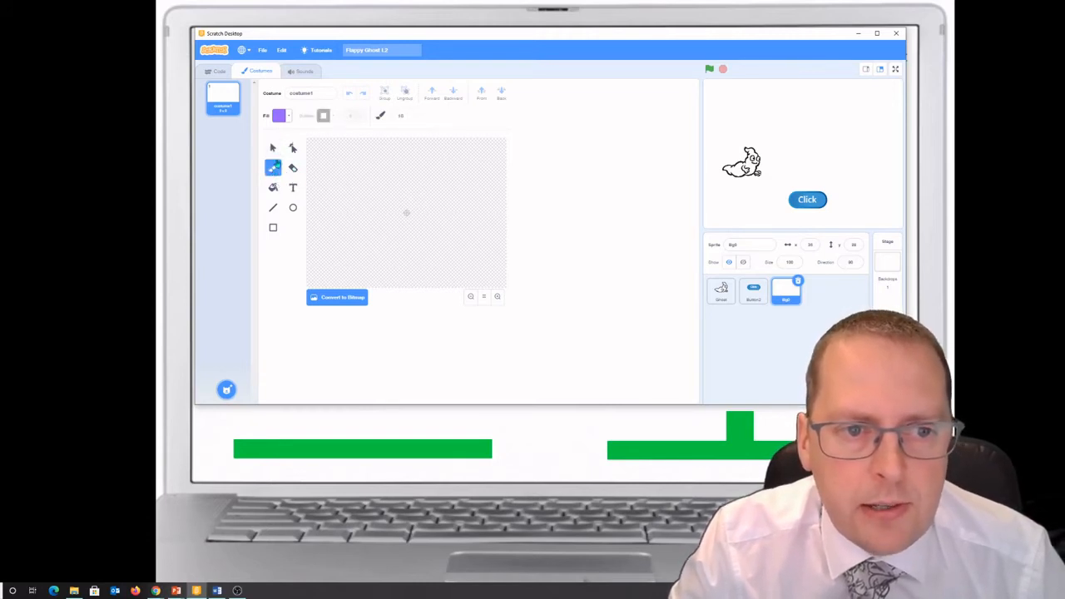
pyautogui.click(288, 116)
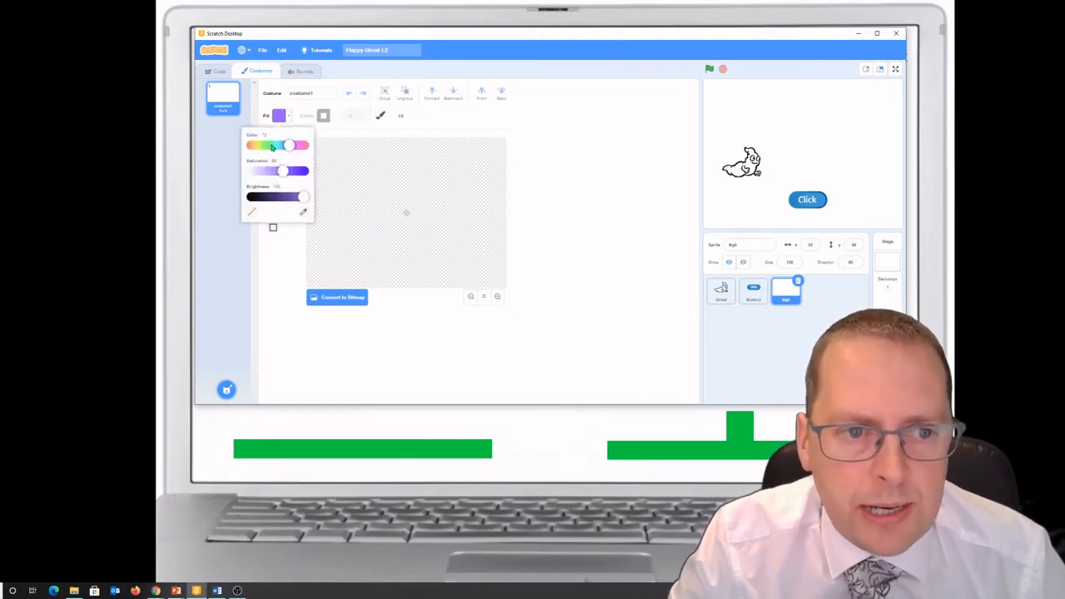
pyautogui.click(268, 146)
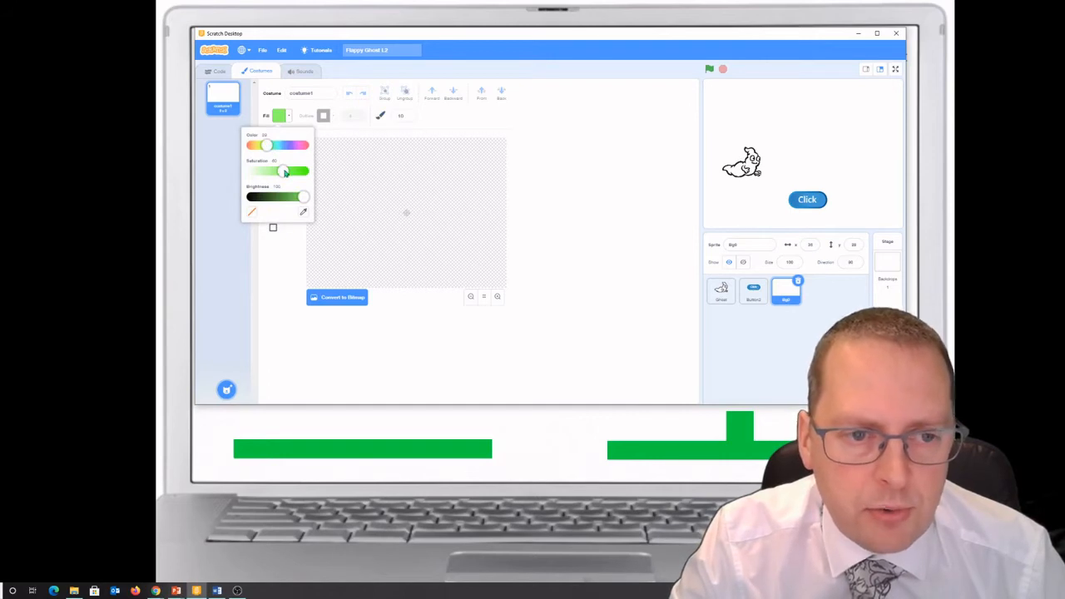
pyautogui.moveTo(285, 173); pyautogui.dragTo(295, 174)
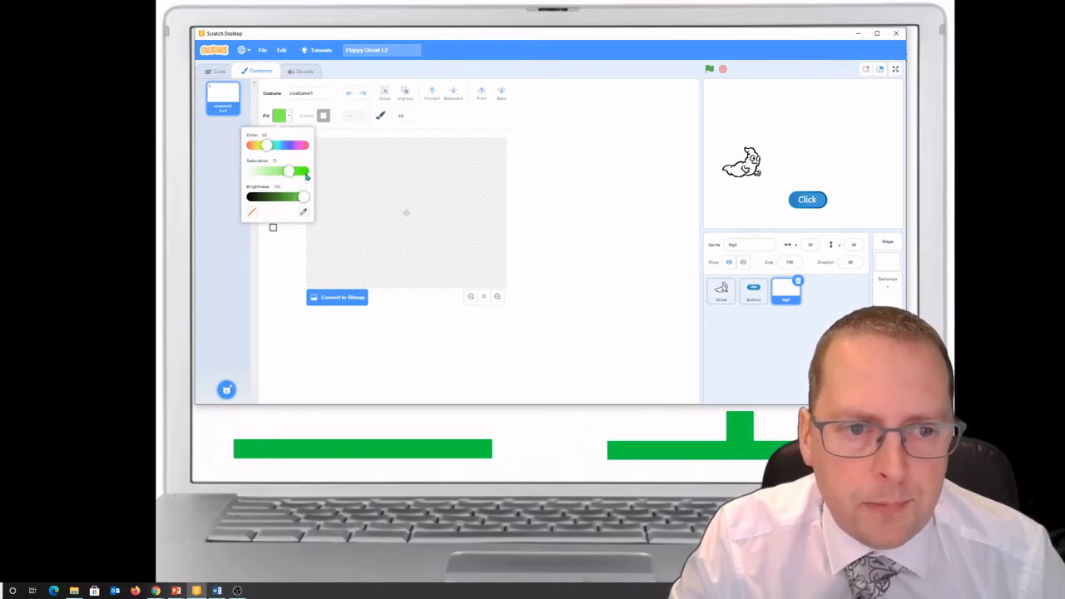
pyautogui.click(305, 174)
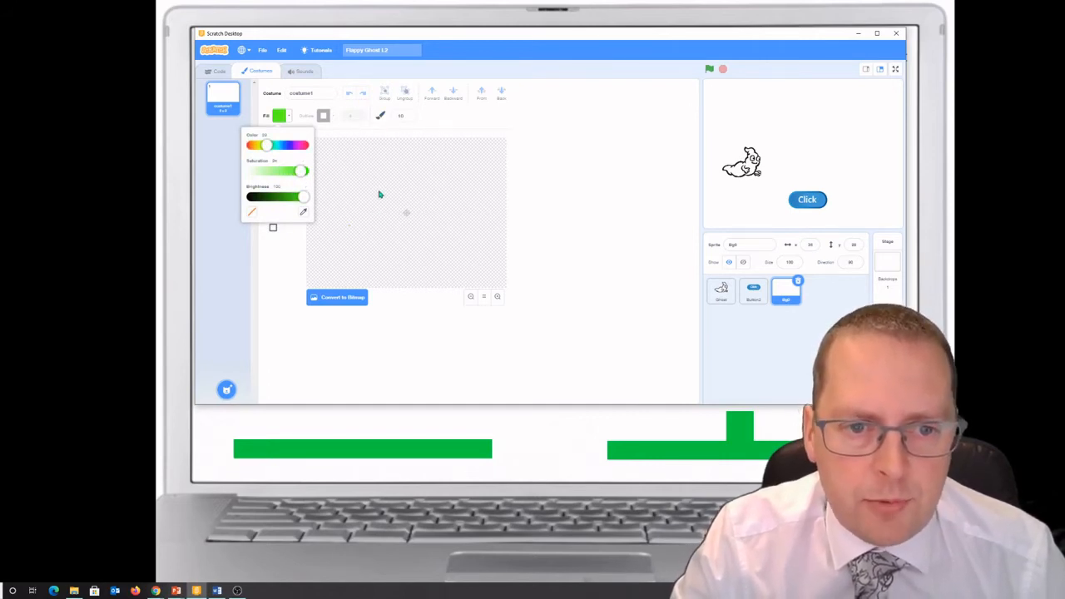
# Step: Paint a small green scribble on the canvas and sample its colour as the Rectangle tool's outline colour
pyautogui.moveTo(387, 187)
pyautogui.mouseDown()
pyautogui.moveTo(406, 192)
pyautogui.moveTo(391, 196)
pyautogui.mouseUp()
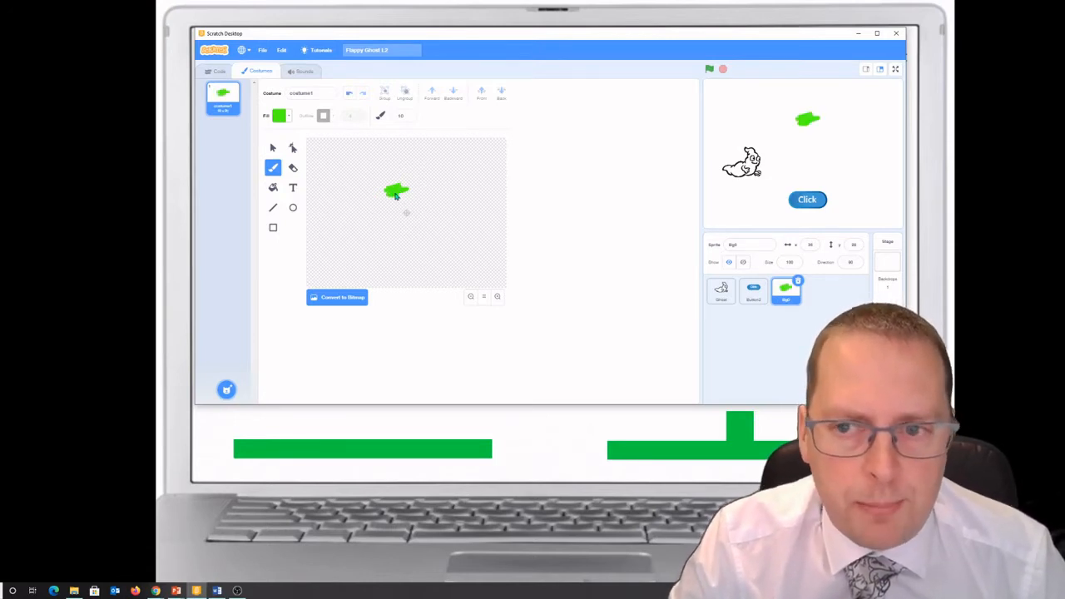
pyautogui.click(273, 230)
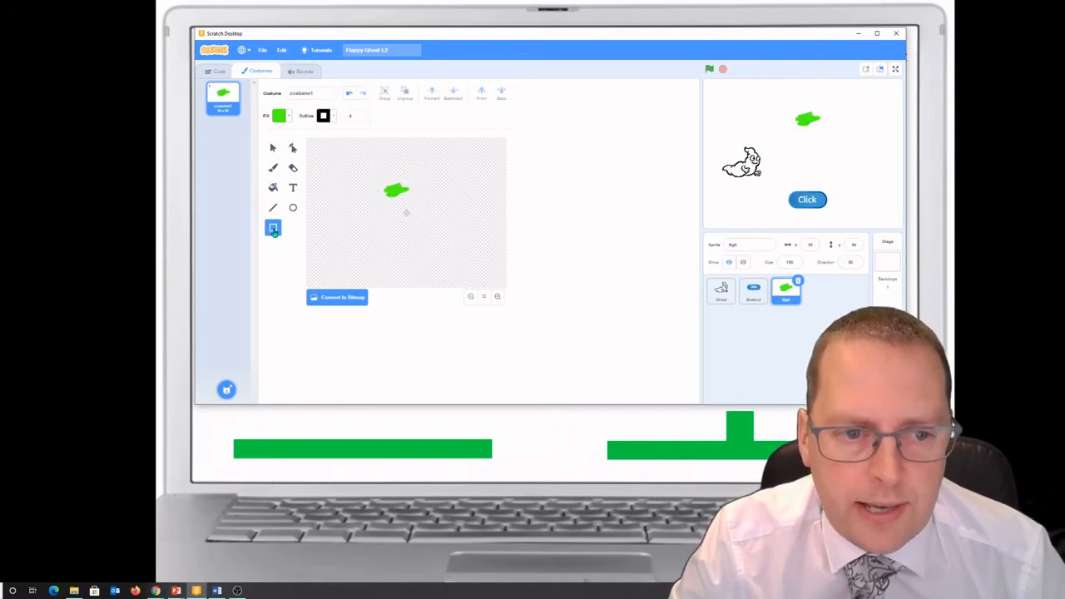
pyautogui.click(334, 119)
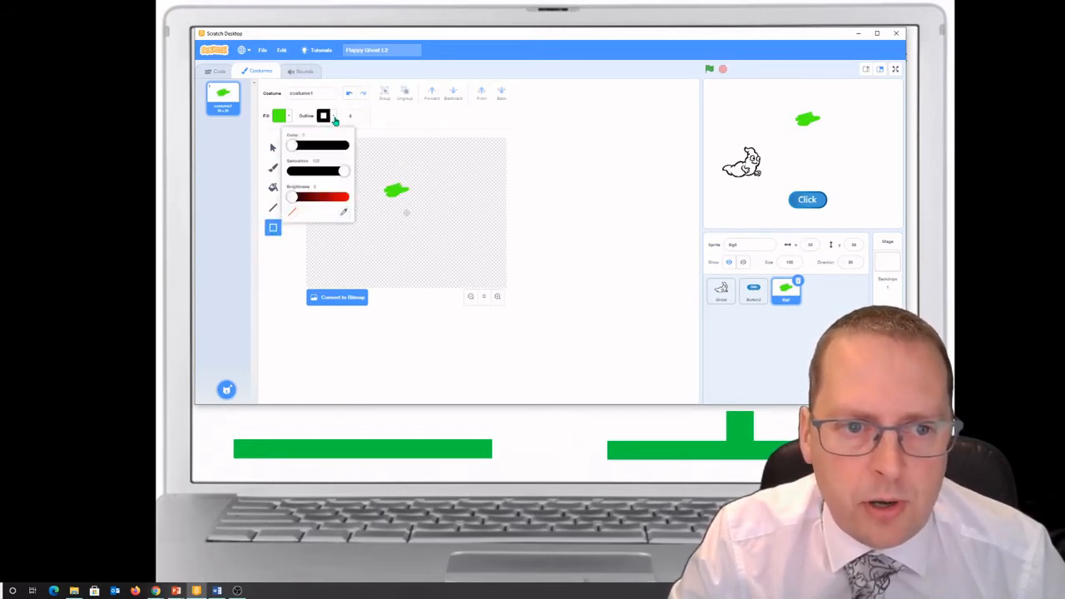
pyautogui.click(344, 215)
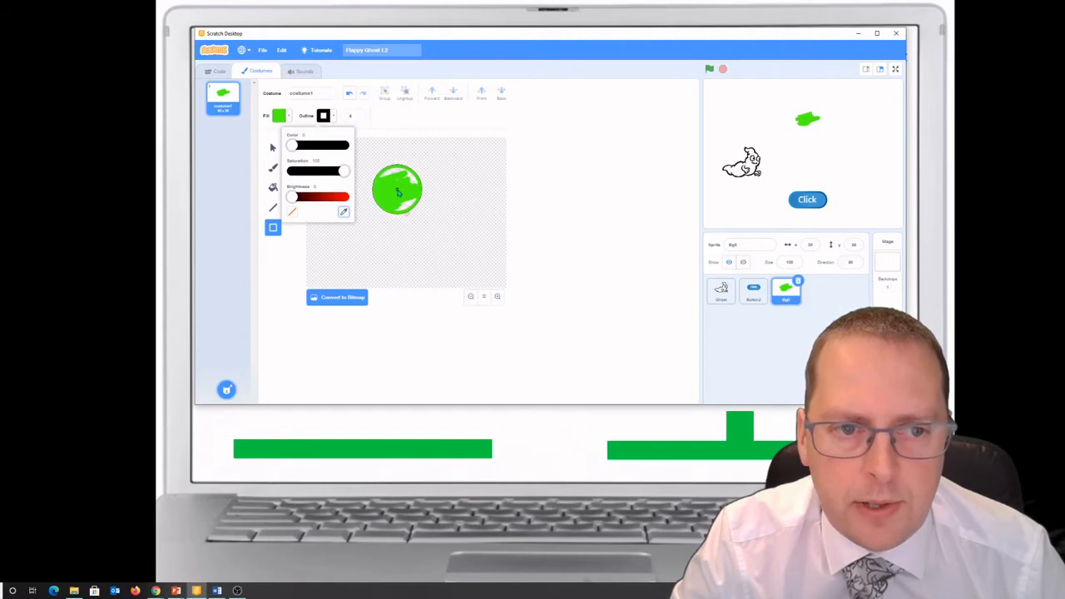
pyautogui.click(398, 192)
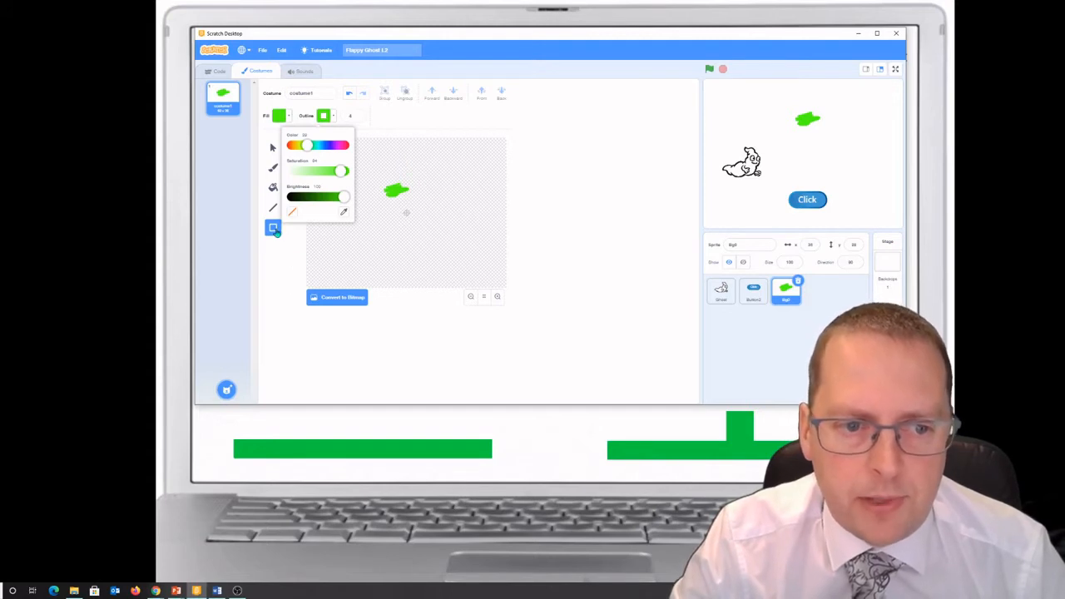
# Step: Draw two thin green rectangles spanning the full canvas width, one along its lower edge and one along its upper edge
pyautogui.click(276, 232)
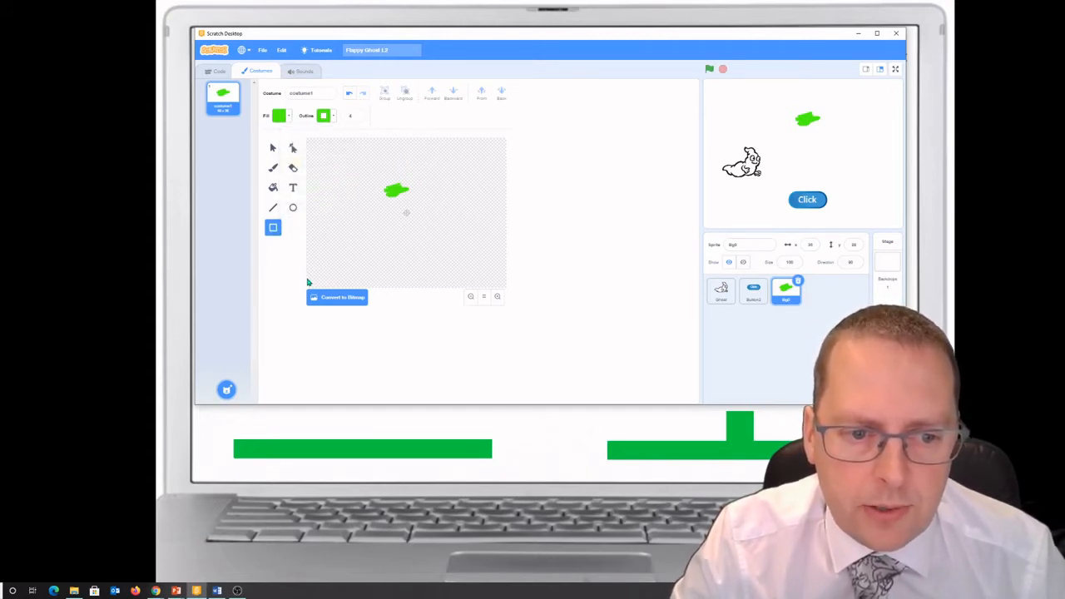
pyautogui.moveTo(338, 286); pyautogui.dragTo(515, 290)
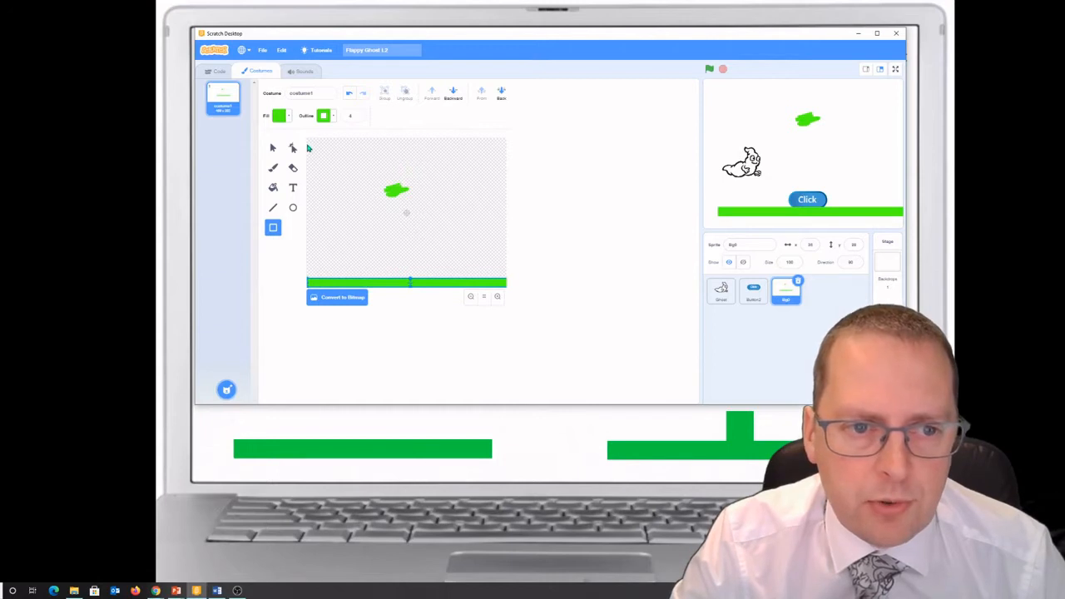
pyautogui.moveTo(307, 148); pyautogui.dragTo(513, 142)
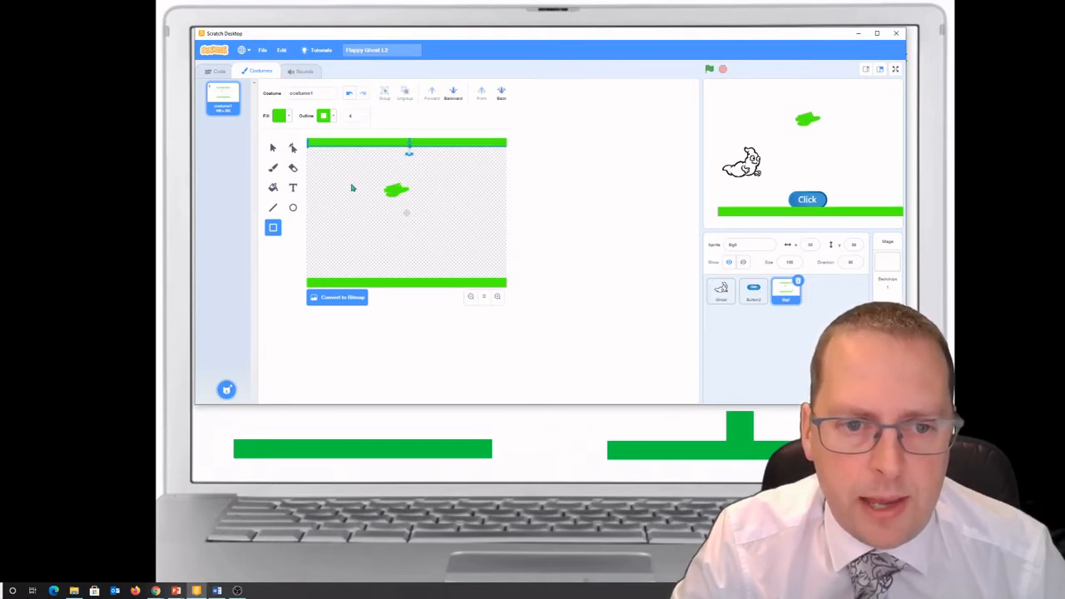
# Step: Erase the green scribble from the costume and align the sprite's bars with the upper and lower edges of the stage
pyautogui.click(293, 169)
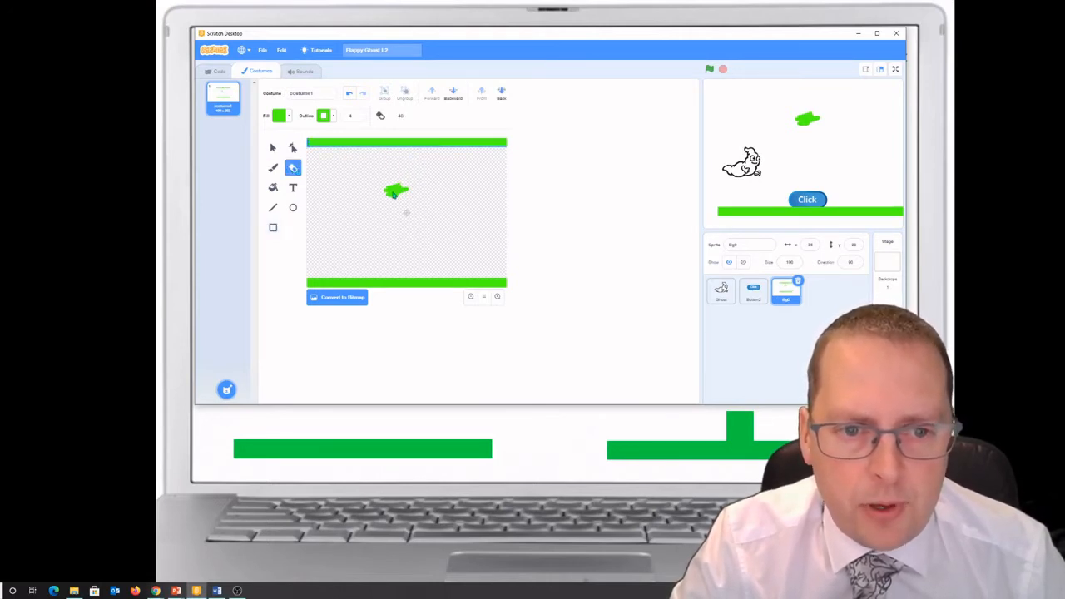
pyautogui.moveTo(396, 194)
pyautogui.mouseDown()
pyautogui.moveTo(383, 198)
pyautogui.moveTo(418, 192)
pyautogui.moveTo(386, 207)
pyautogui.moveTo(399, 190)
pyautogui.moveTo(380, 195)
pyautogui.moveTo(423, 207)
pyautogui.mouseUp()
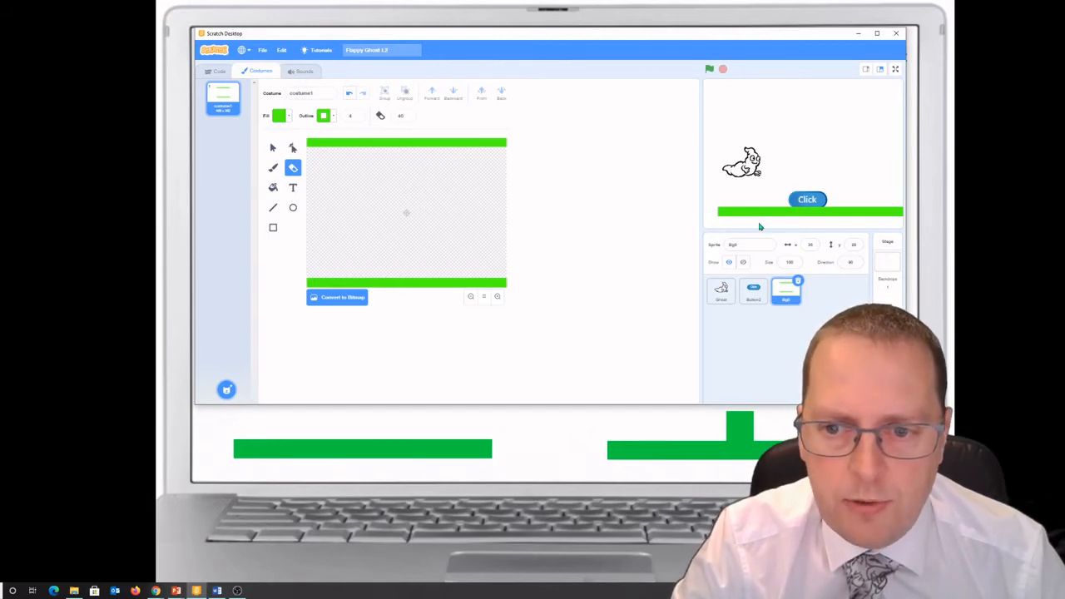
pyautogui.moveTo(776, 213); pyautogui.dragTo(759, 226)
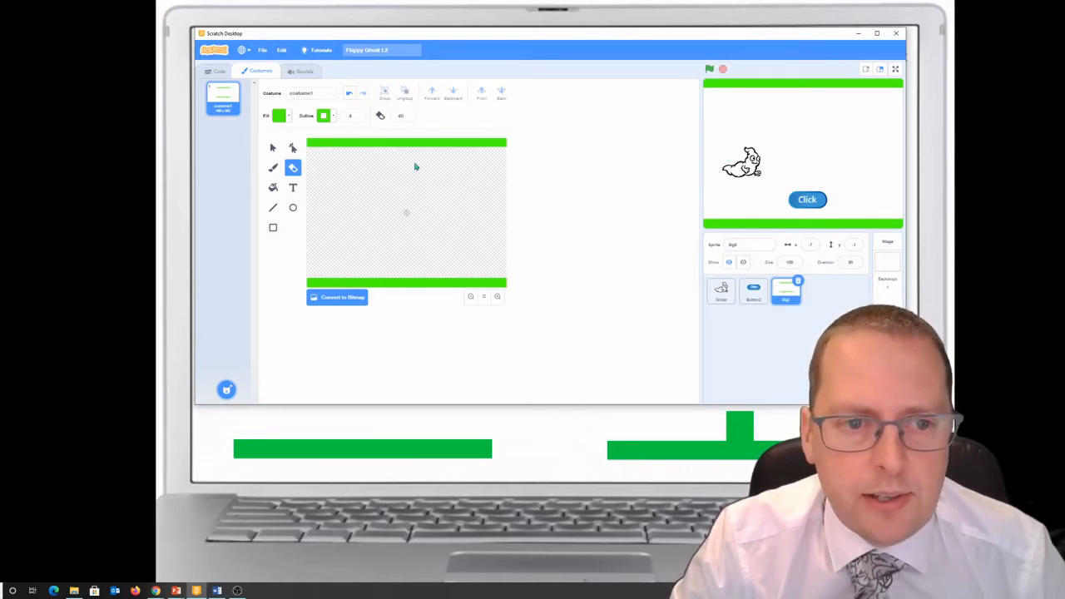
# Step: Duplicate the Bg0 sprite, rename the copy Bg1 and select it for costume editing
pyautogui.click(800, 303)
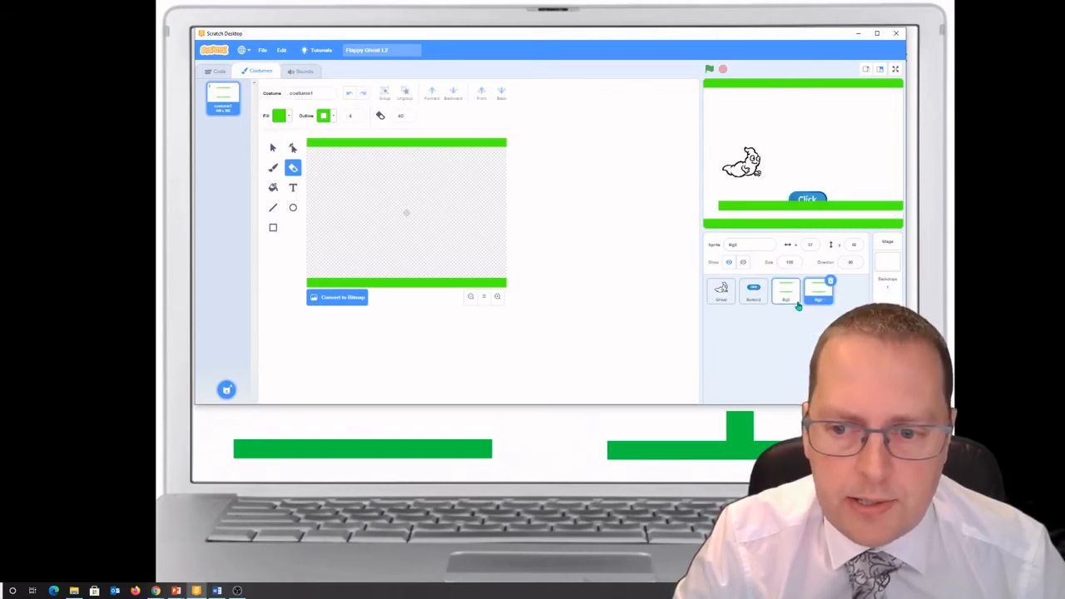
pyautogui.click(745, 244)
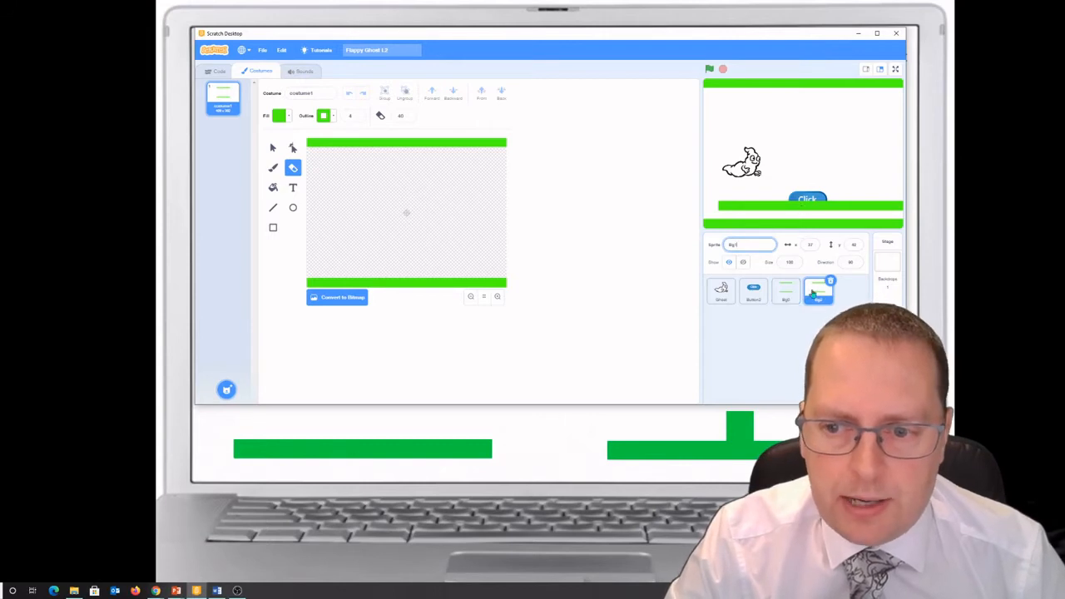
pyautogui.click(803, 226)
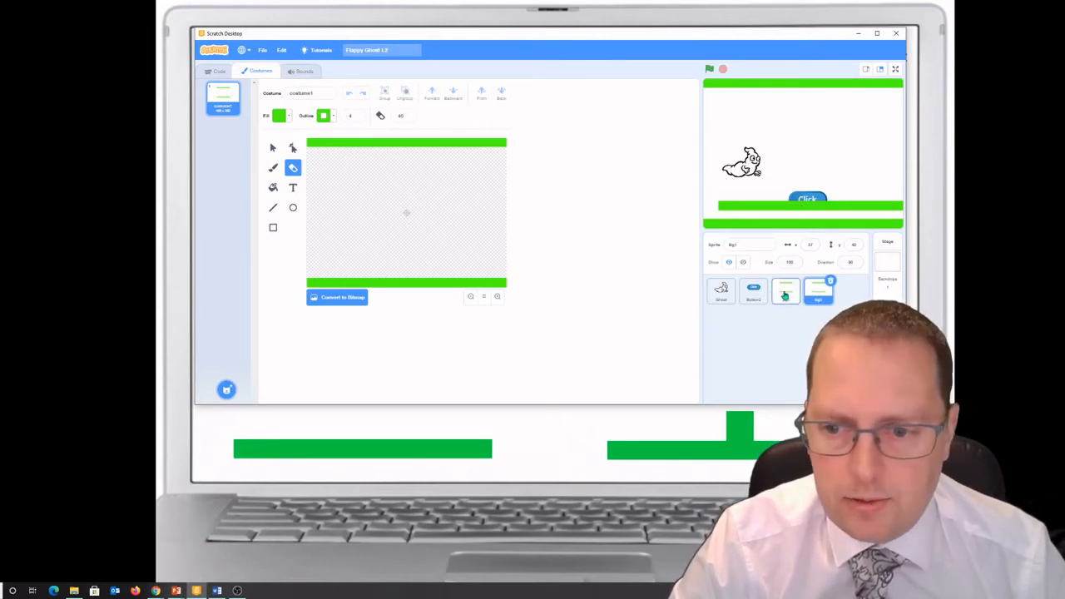
pyautogui.click(753, 291)
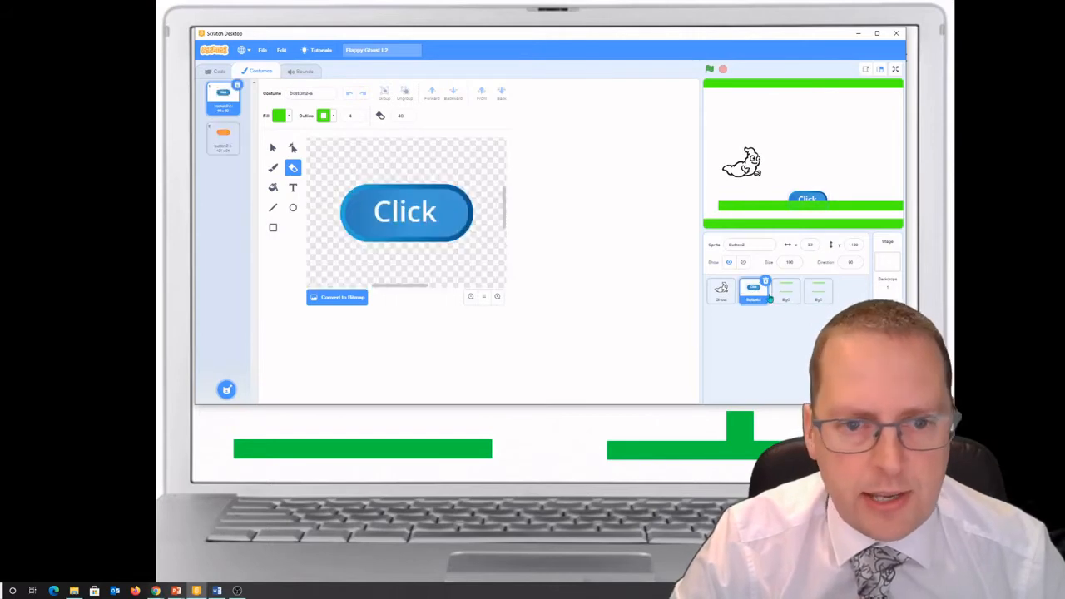
pyautogui.click(818, 295)
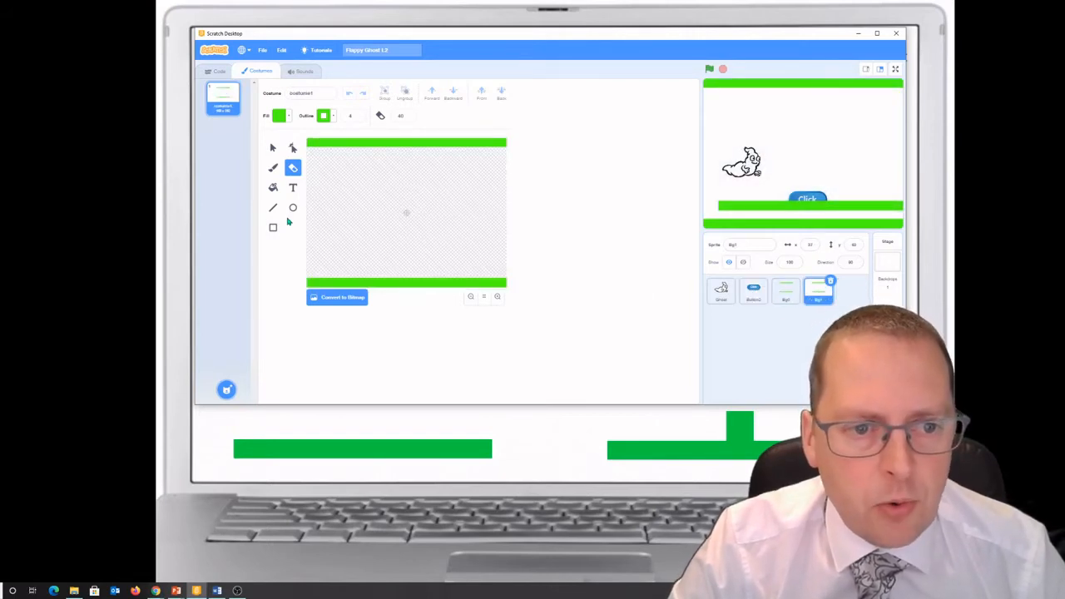
# Step: Add short green pillars to Bg1's upper and lower bars and move the sprite off the stage's right edge, level with Bg0
pyautogui.click(273, 228)
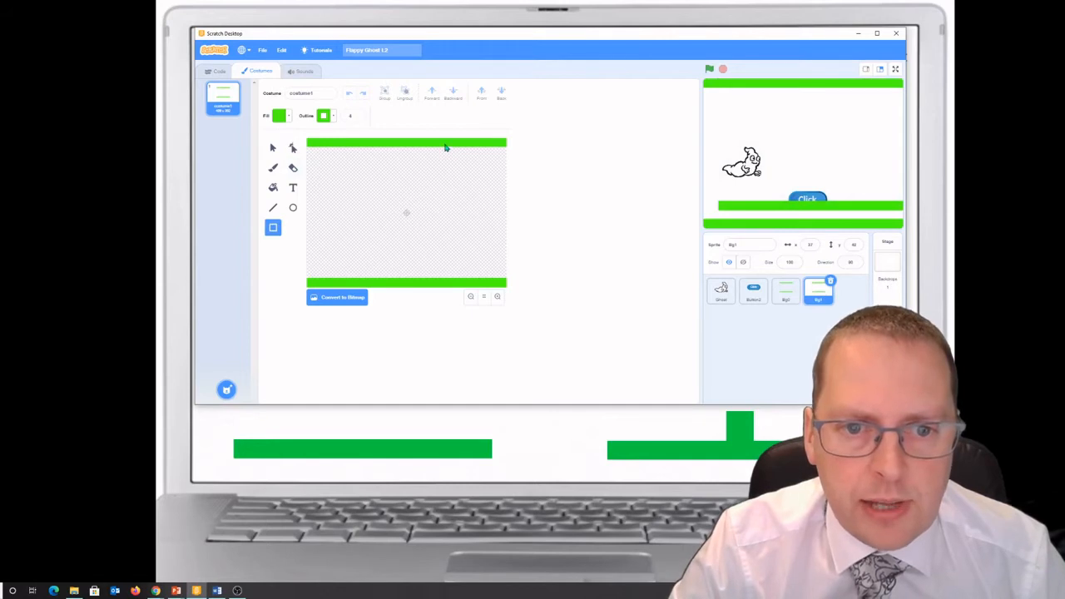
pyautogui.moveTo(448, 161); pyautogui.dragTo(453, 165)
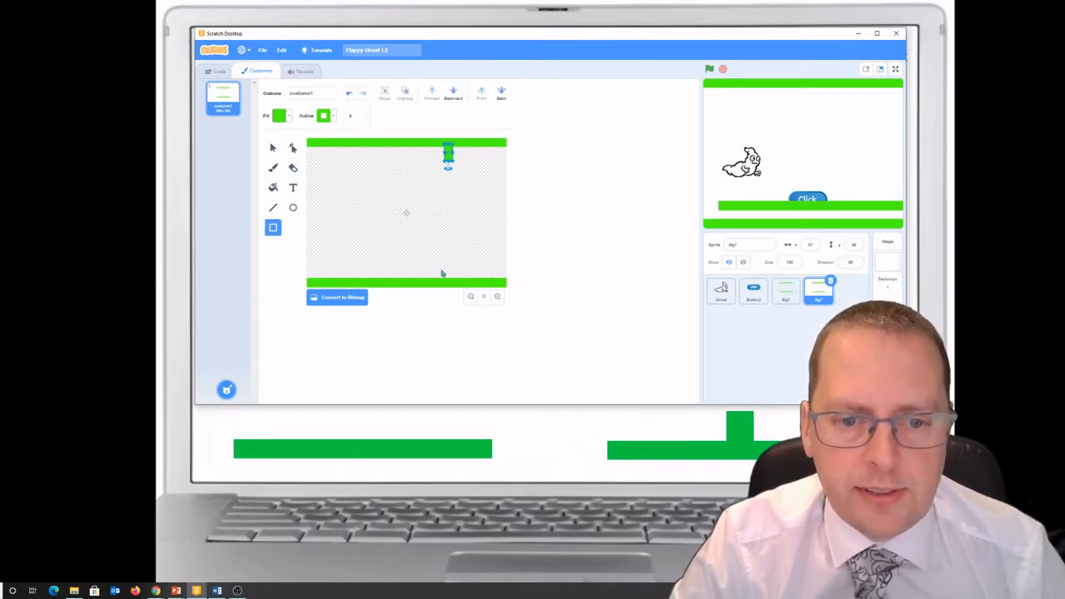
pyautogui.moveTo(445, 277); pyautogui.dragTo(455, 261)
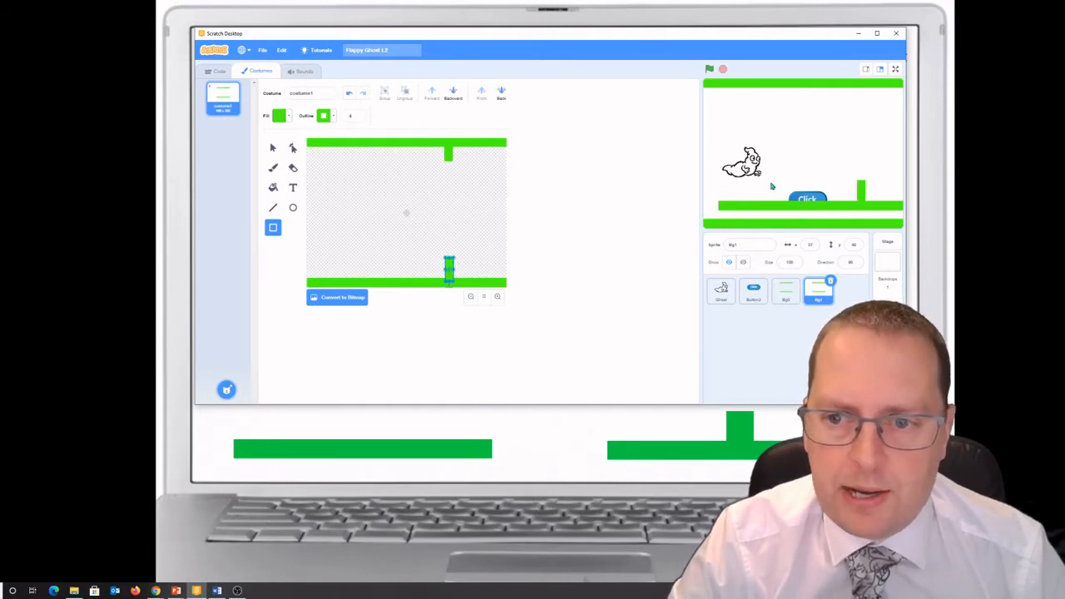
pyautogui.moveTo(754, 210); pyautogui.dragTo(889, 224)
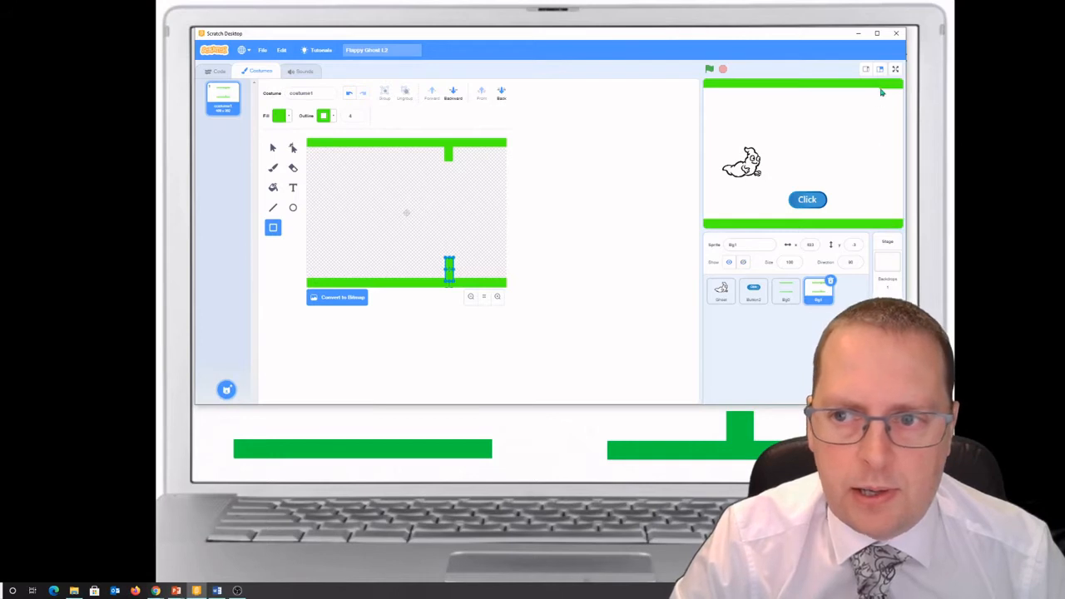
pyautogui.moveTo(896, 90); pyautogui.dragTo(898, 89)
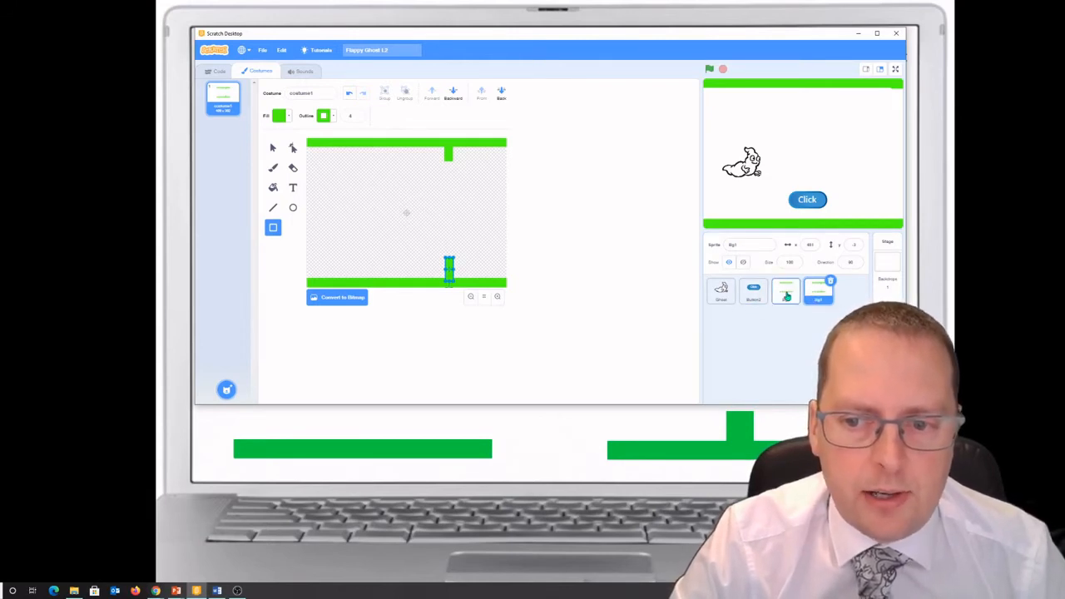
# Step: Duplicate the Bg0 sprite again and draw a long green pillar hanging from the copy's upper bar, left of centre
pyautogui.click(803, 304)
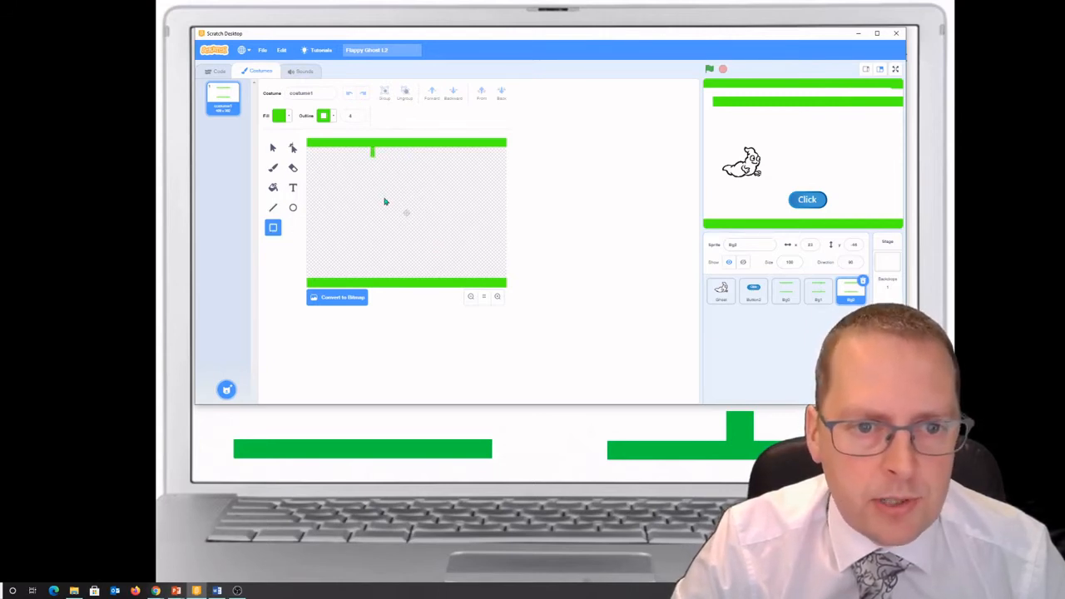
pyautogui.moveTo(371, 147); pyautogui.dragTo(383, 229)
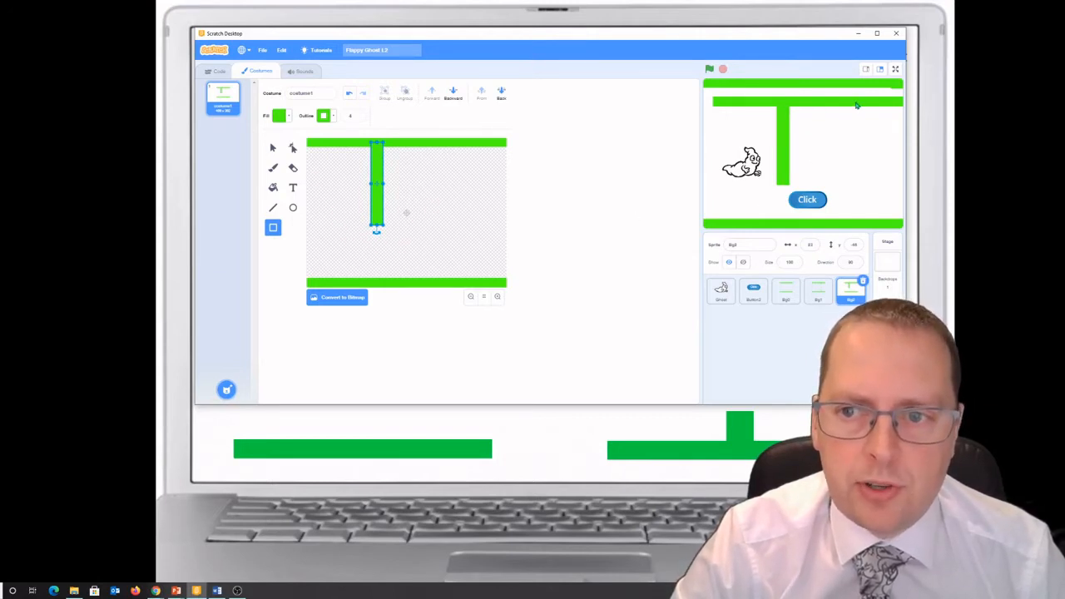
# Step: Move the long-pillar sprite off the stage's right edge, with its bars level with the others
pyautogui.moveTo(857, 104); pyautogui.dragTo(905, 89)
pyautogui.moveTo(838, 102)
pyautogui.mouseDown()
pyautogui.moveTo(886, 104)
pyautogui.moveTo(896, 88)
pyautogui.mouseUp()
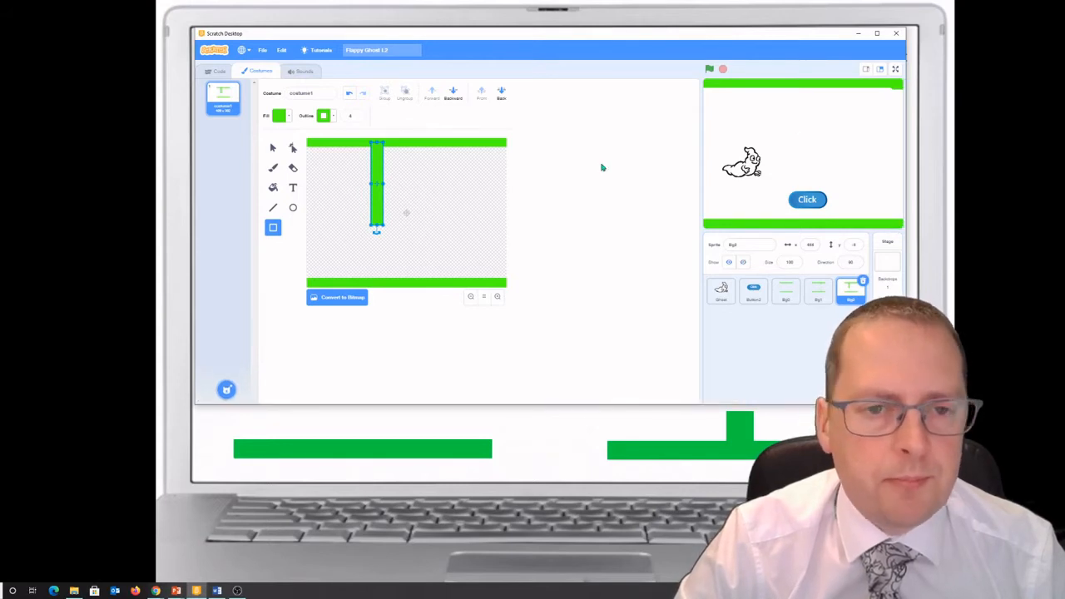